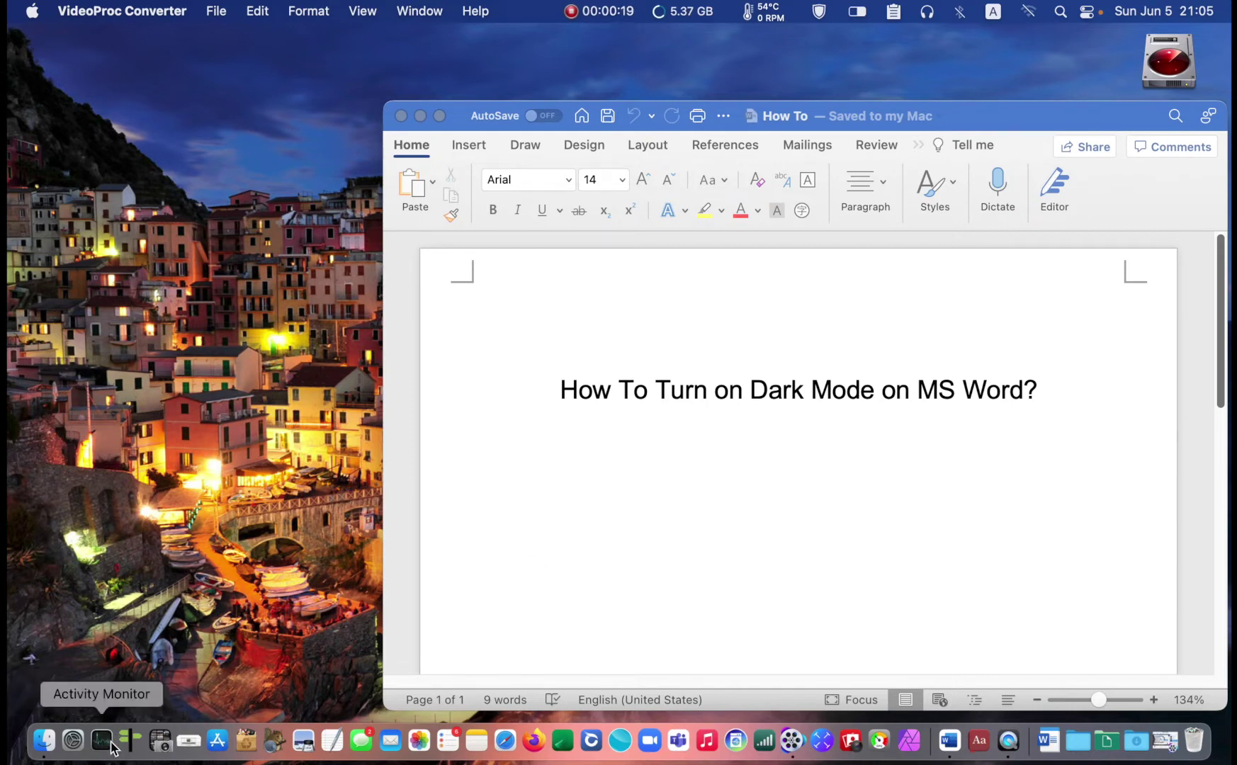
Step: Set macOS to the Dark appearance in System Preferences > General, then close the settings
left_click(73, 742)
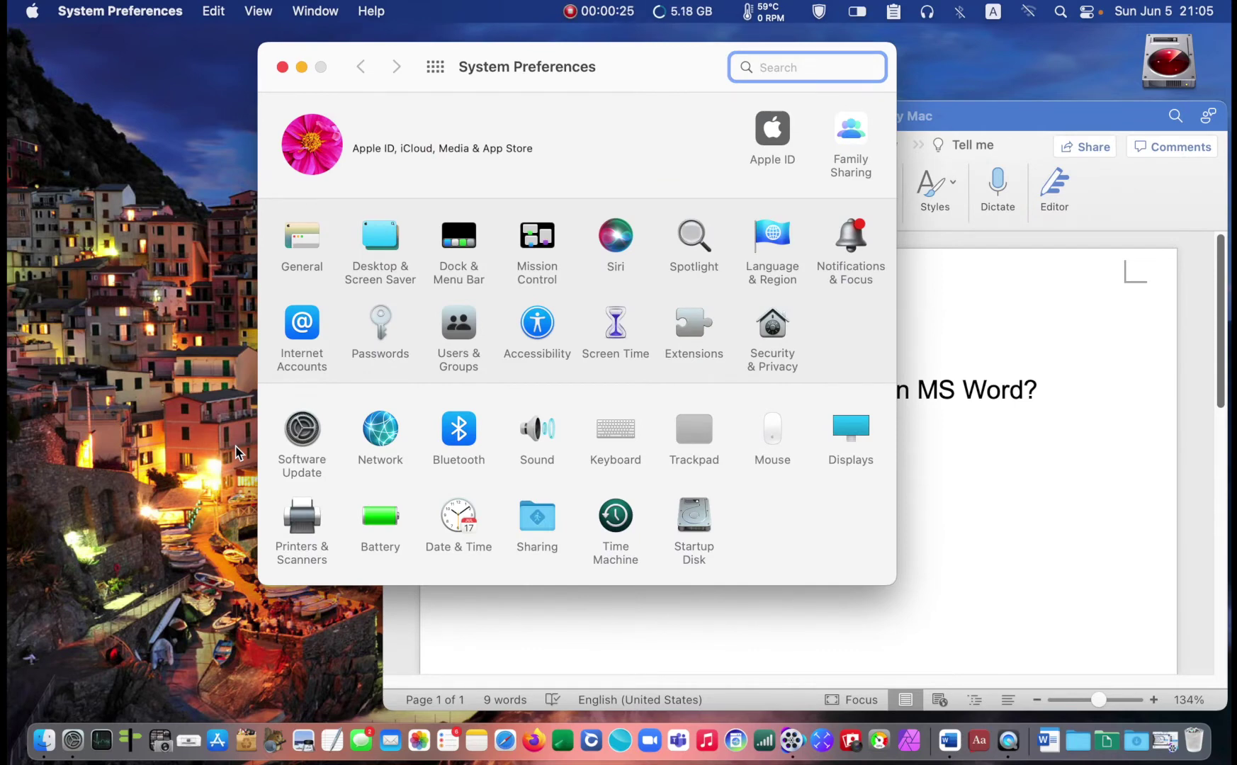
left_click(302, 246)
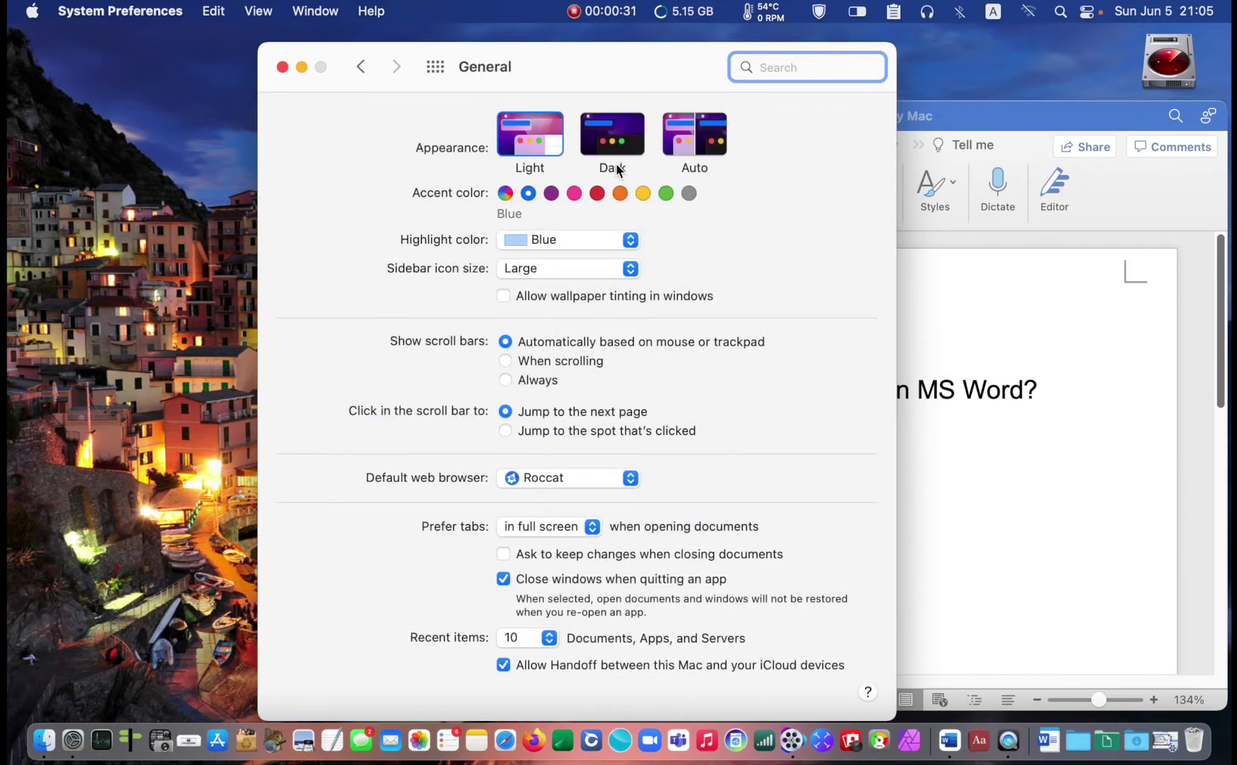
left_click_drag(644, 60, 402, 60)
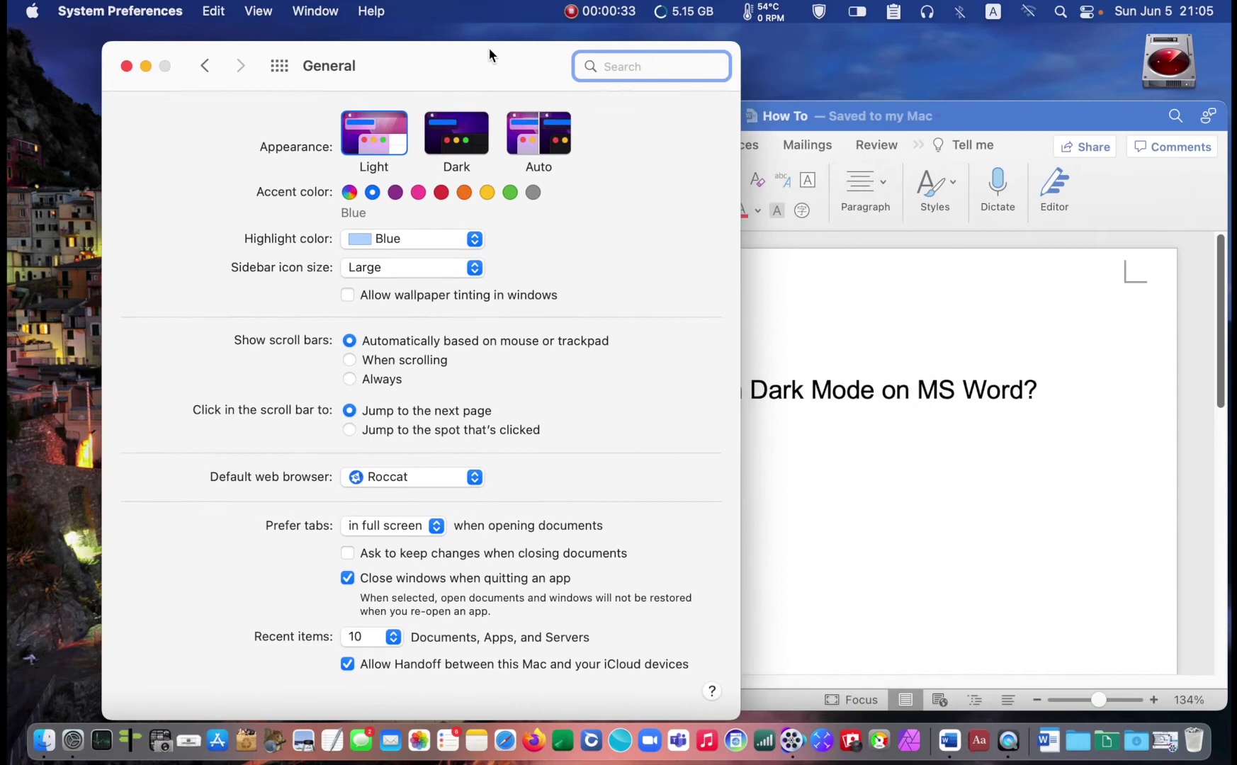
left_click(376, 137)
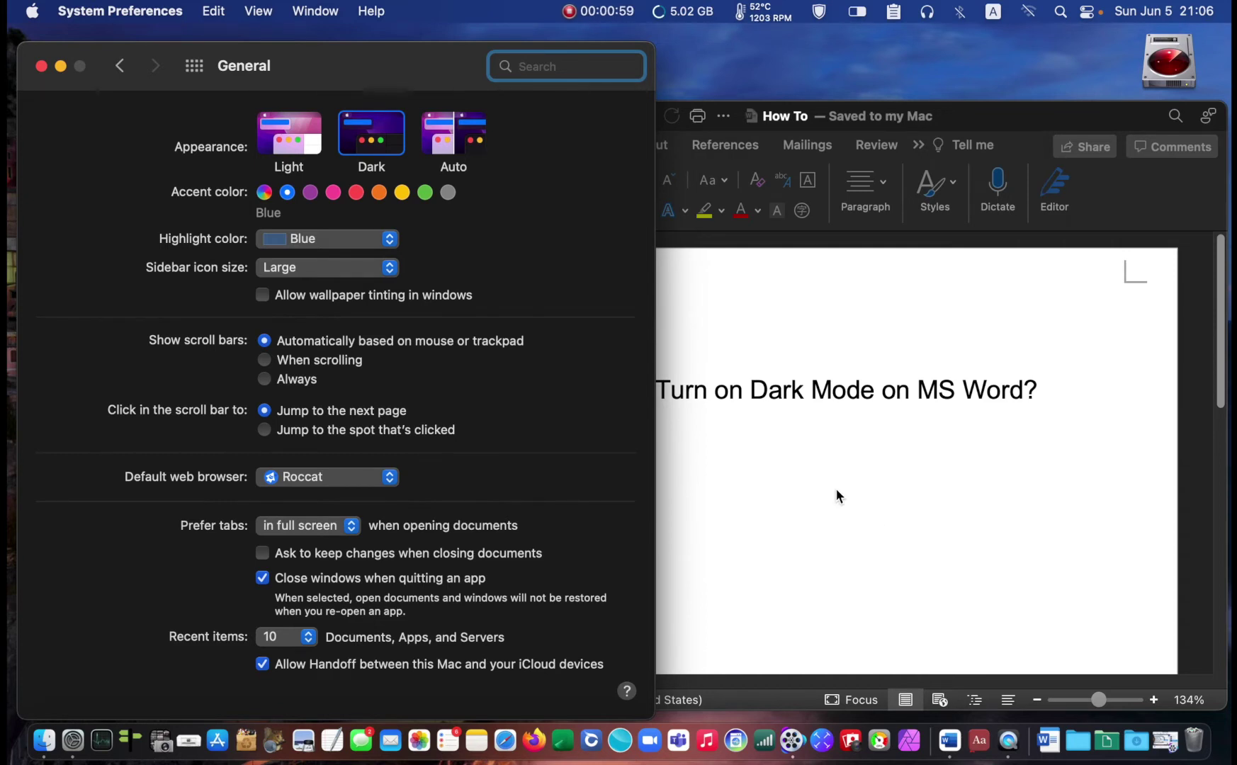
left_click(42, 66)
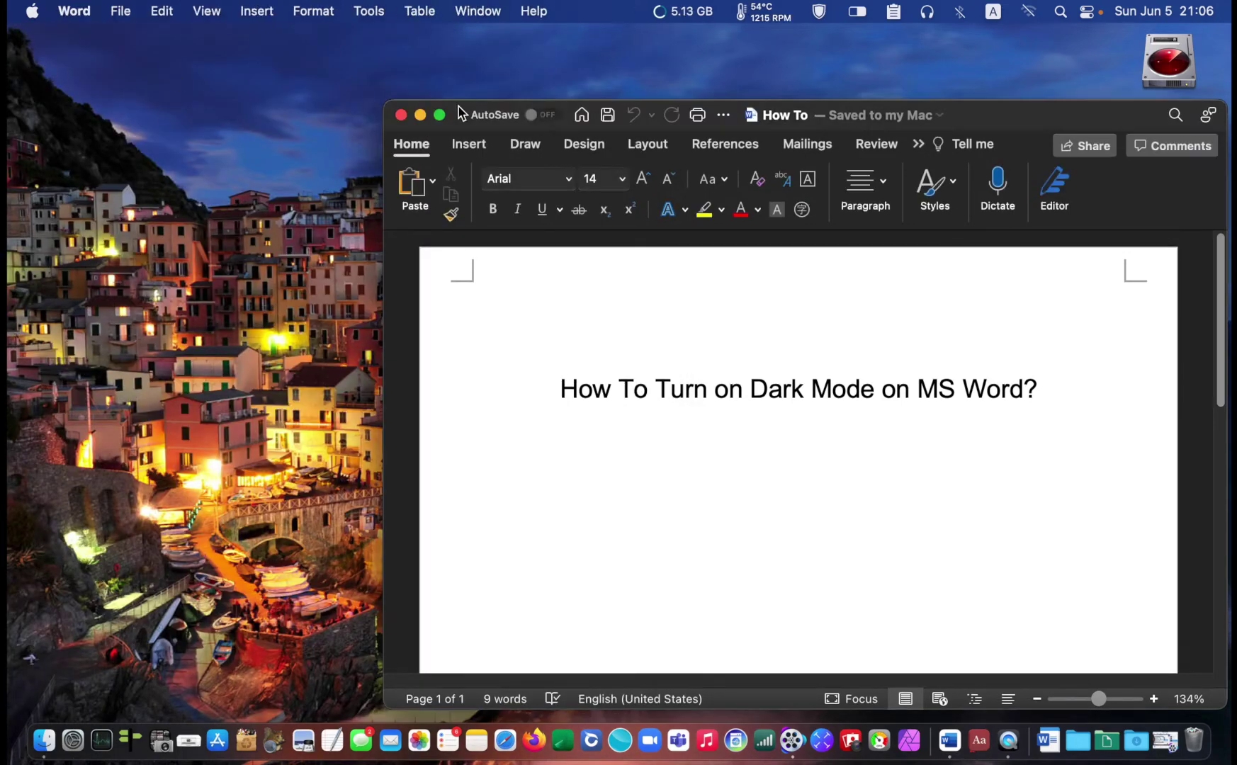
Step: Bring up Word's Preferences from the Word application menu
left_click(76, 15)
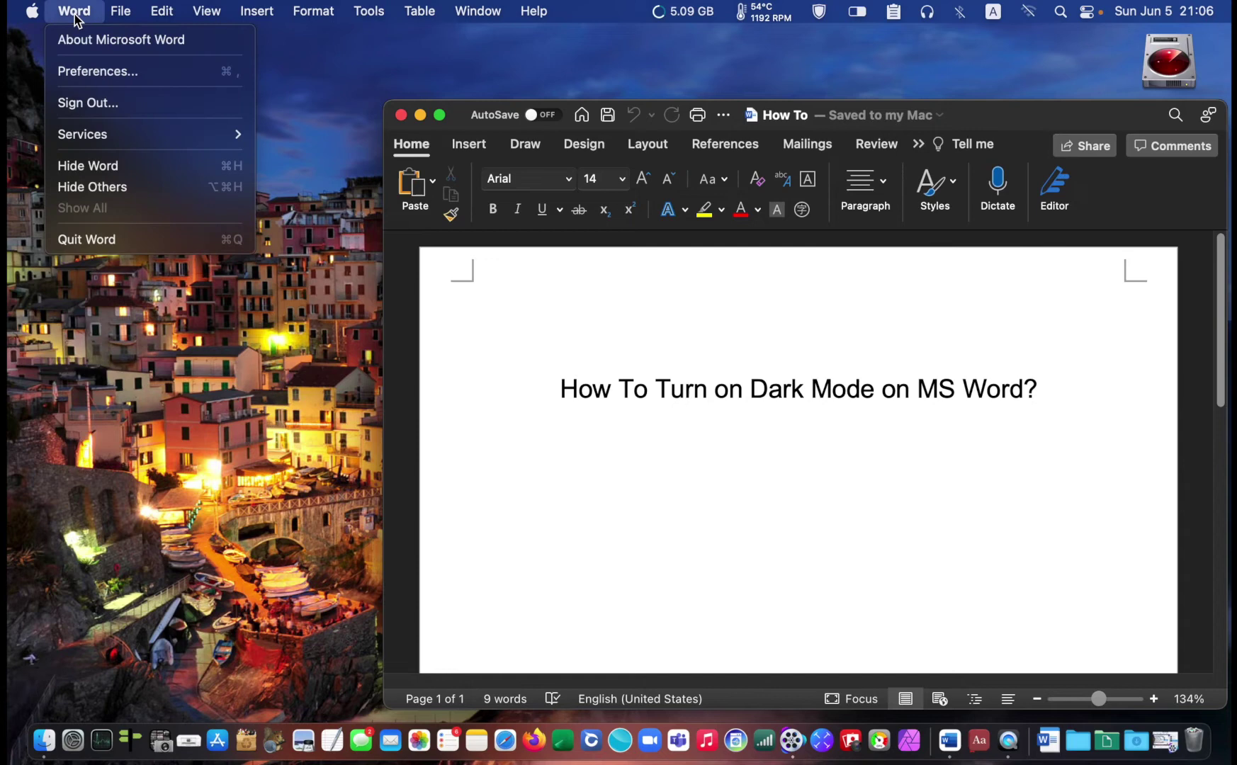
left_click(79, 76)
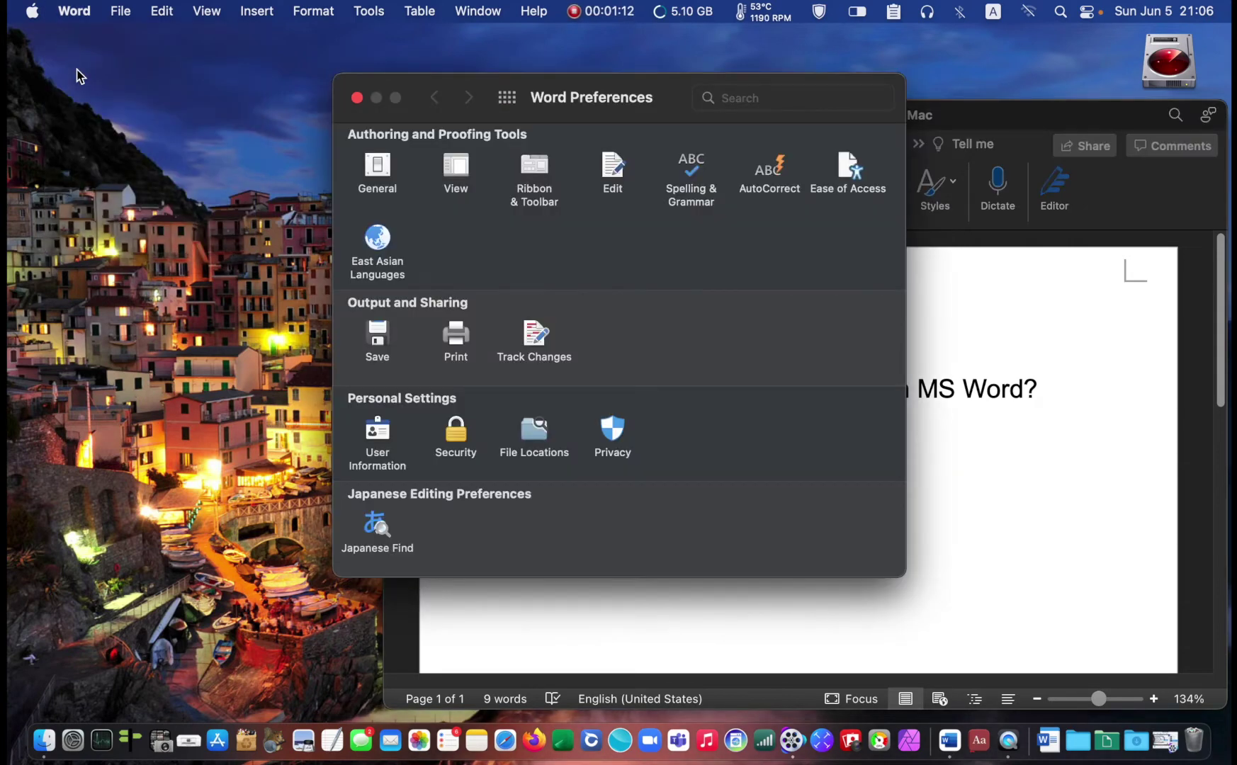
Step: In General preferences, keep Dark Mode on with 'Dark Mode has a dark page color' selected, then close Preferences
left_click(384, 173)
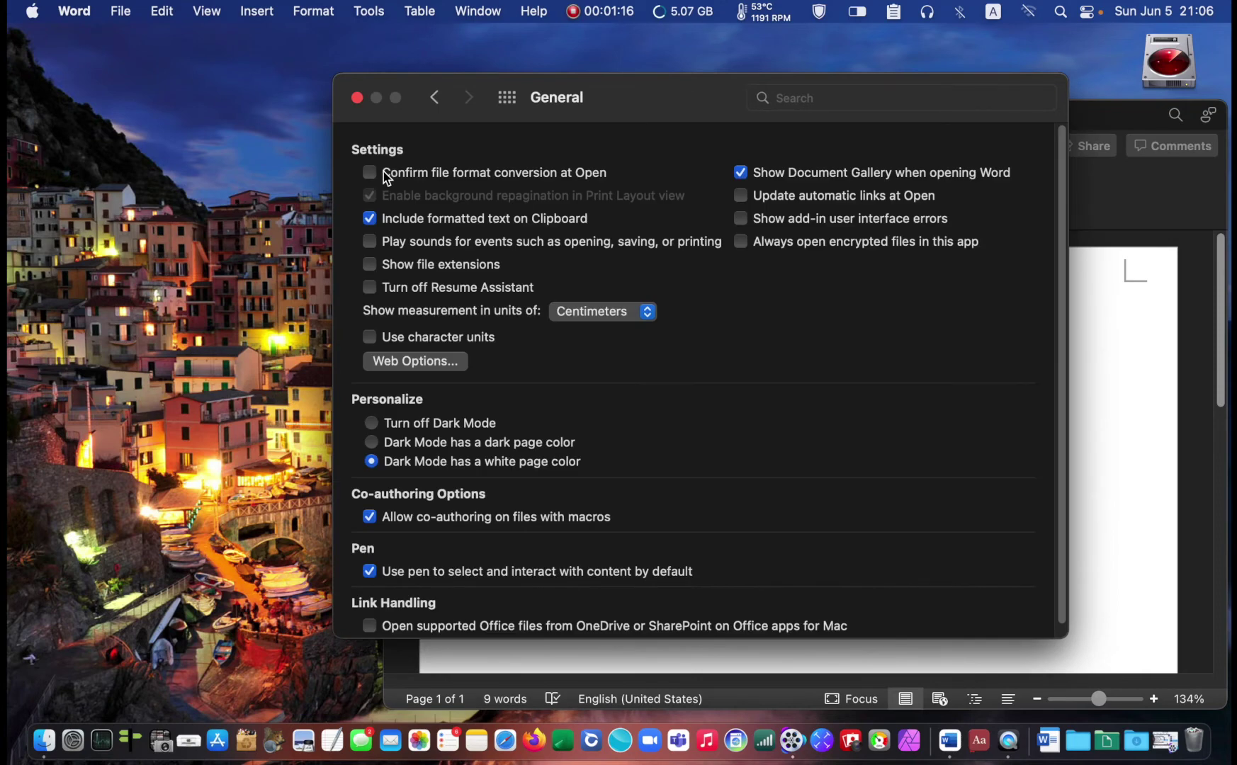
mouse_move(663, 93)
left_mouse_down()
mouse_move(338, 90)
mouse_move(350, 104)
left_mouse_up()
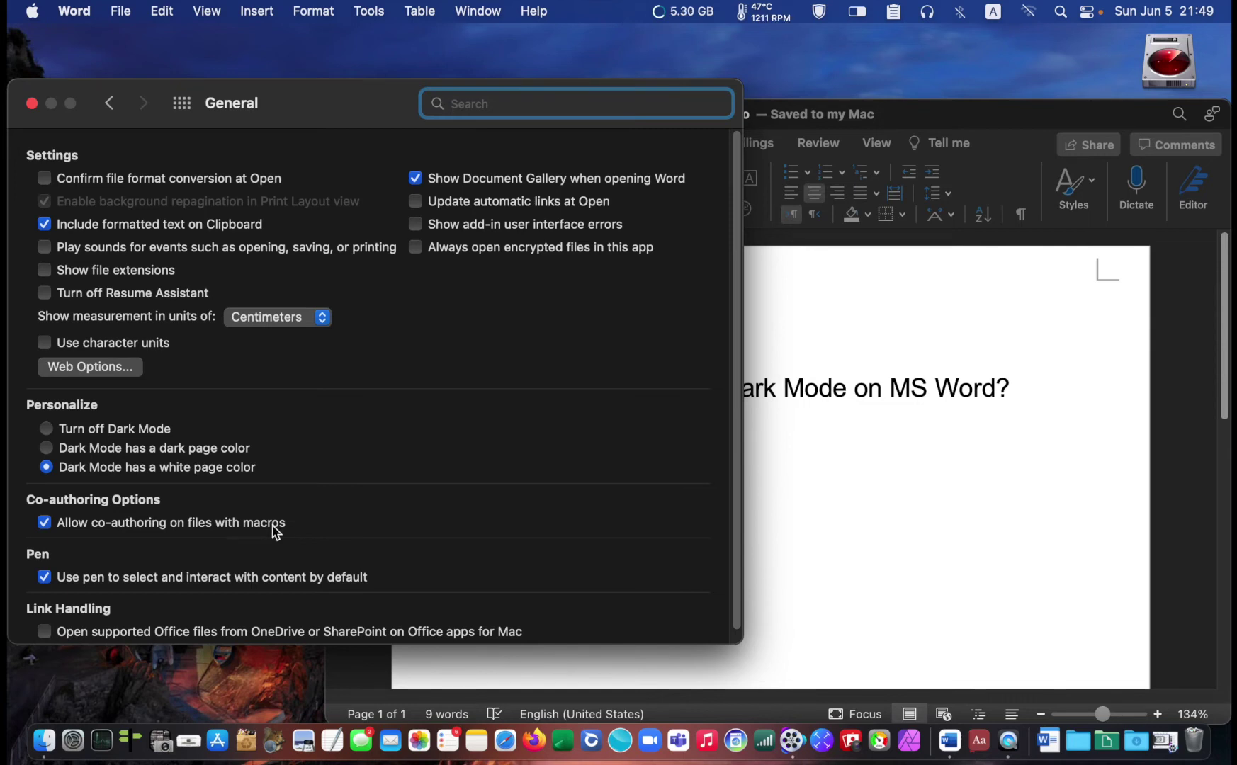
left_click(47, 449)
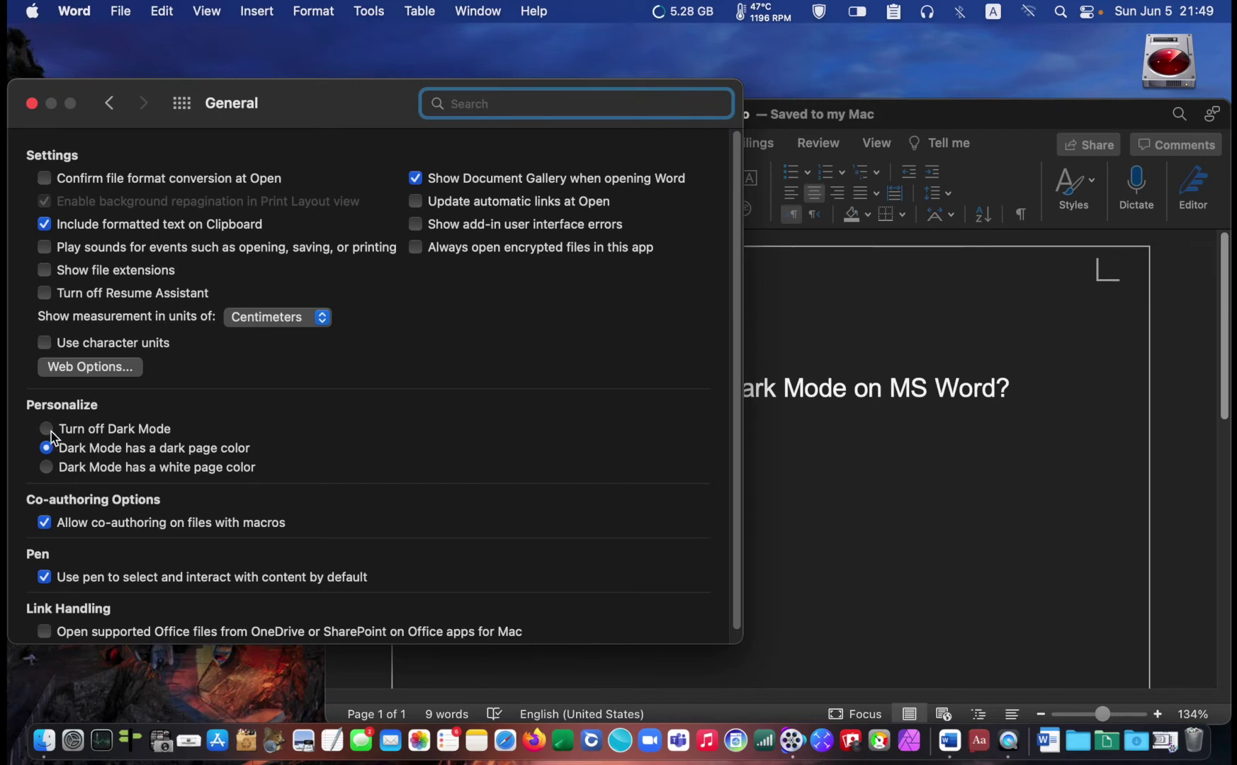
left_click(50, 431)
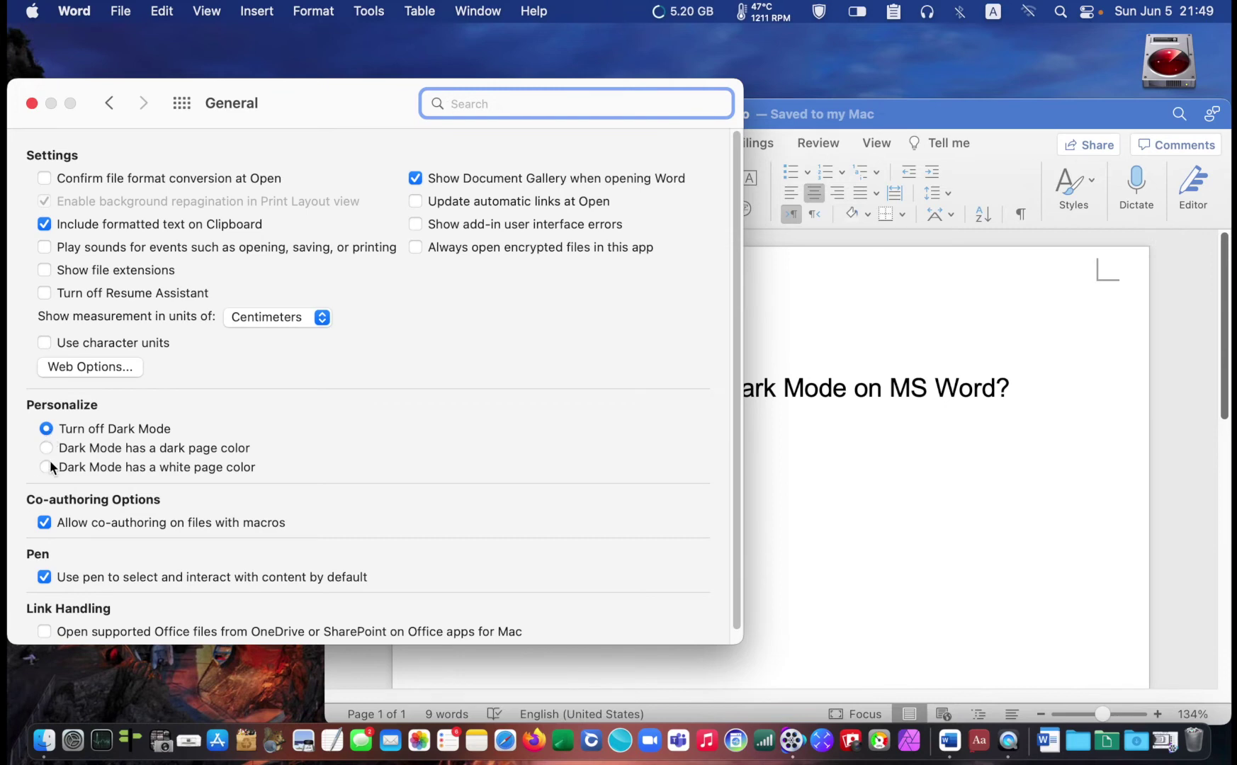
left_click(49, 467)
left_click(46, 449)
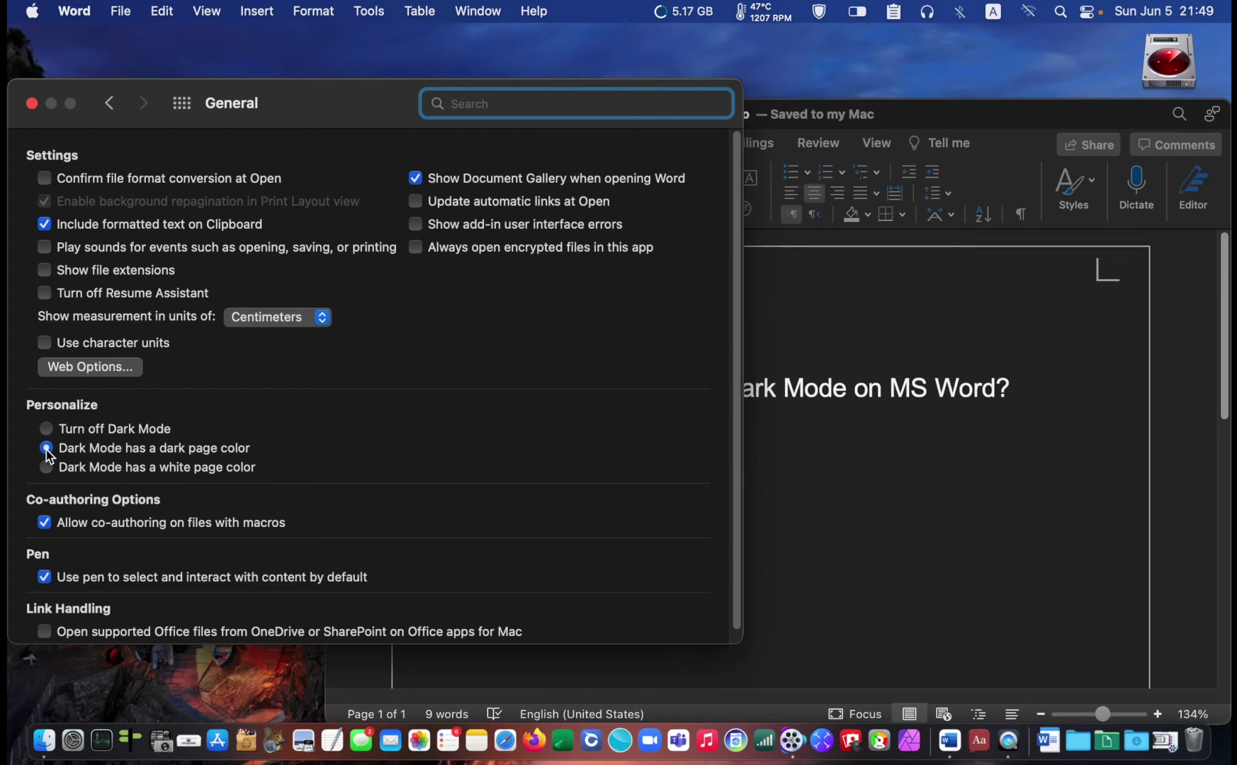
left_click(32, 103)
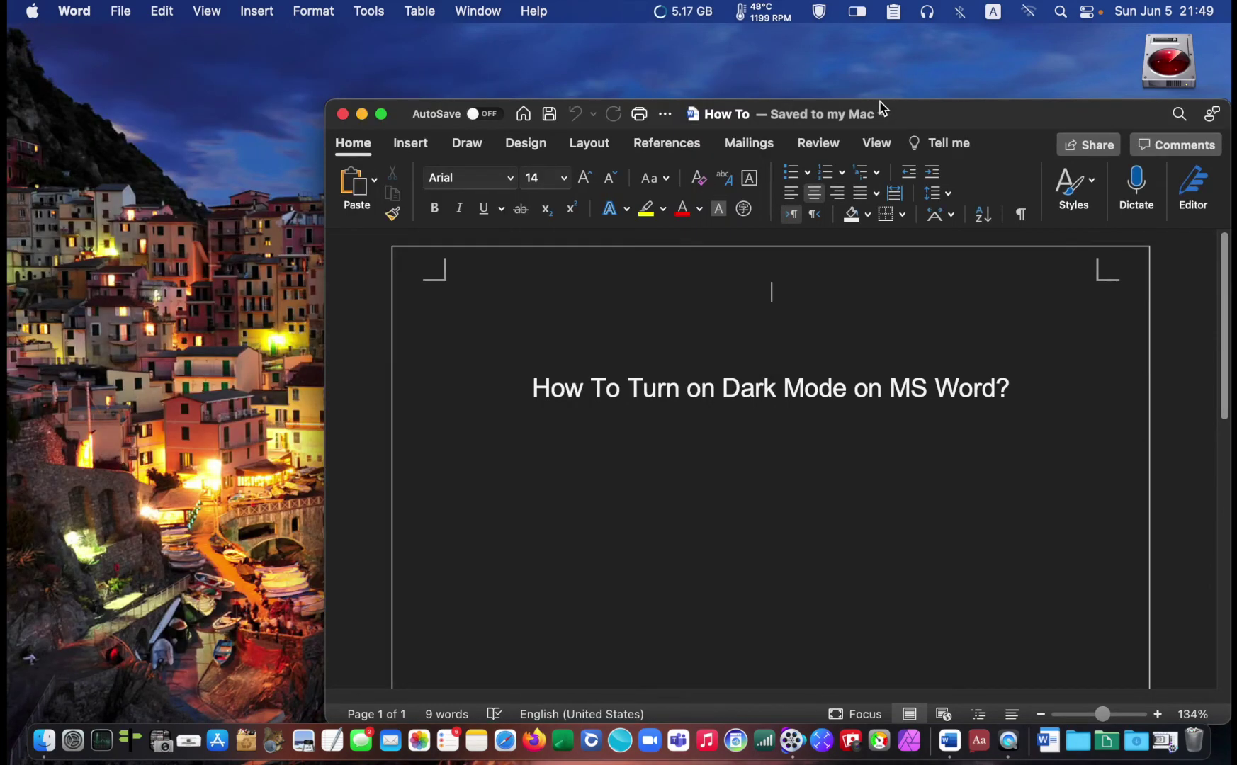
Step: Move the Word document window up and to the left on the desktop
left_click_drag(920, 113, 738, 47)
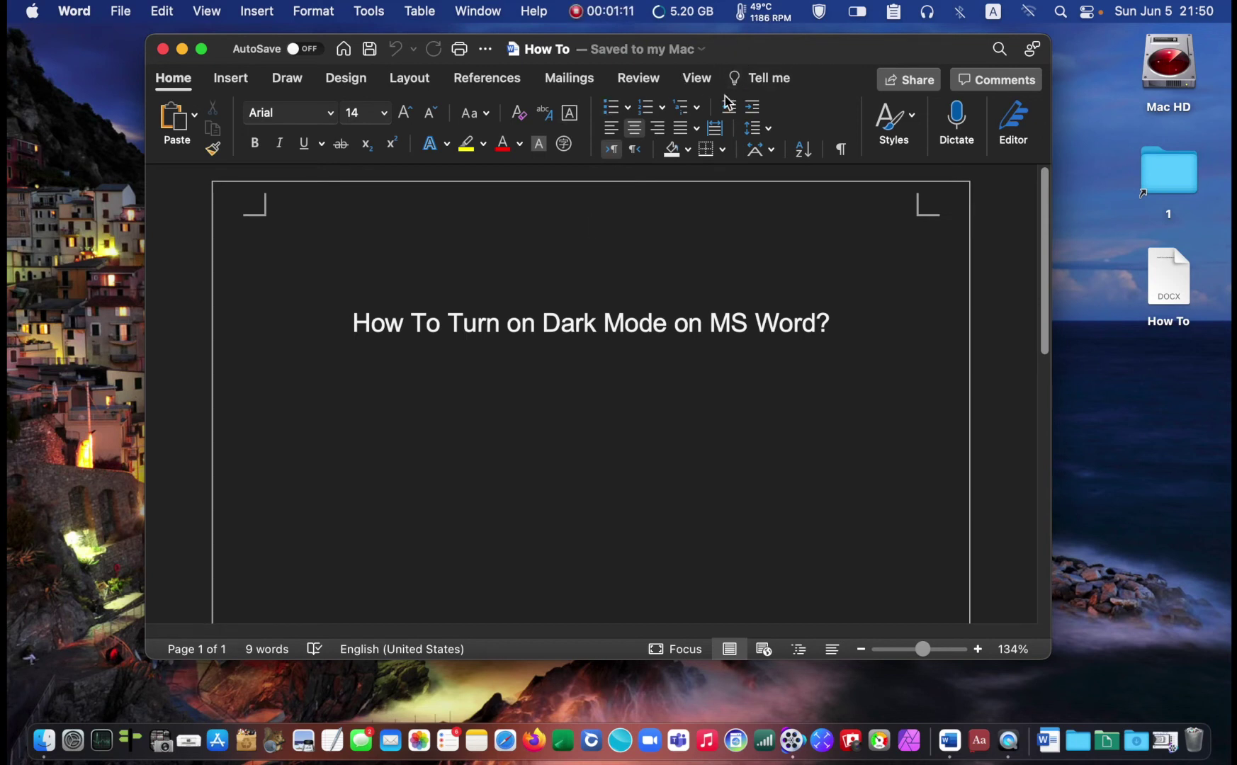
Step: Use View > Switch Modes to toggle the page between white and dark, ending dark
left_click(699, 85)
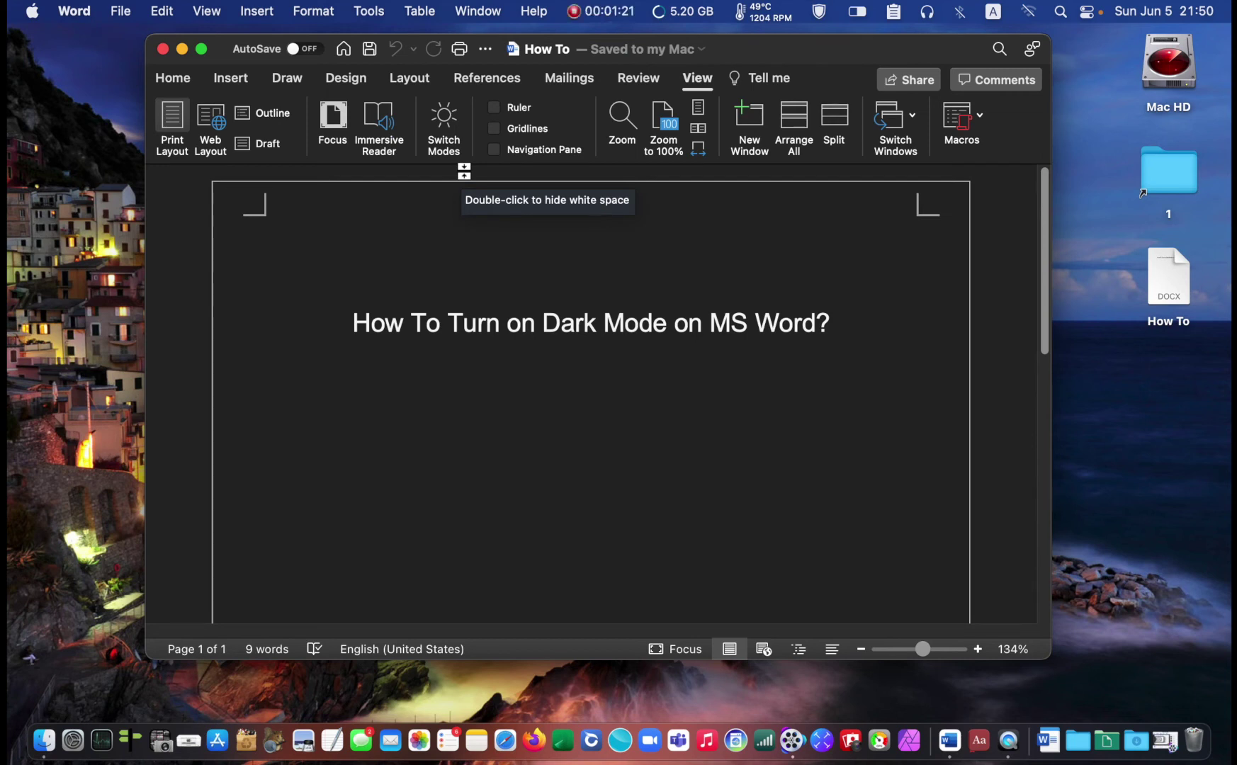
left_click(449, 127)
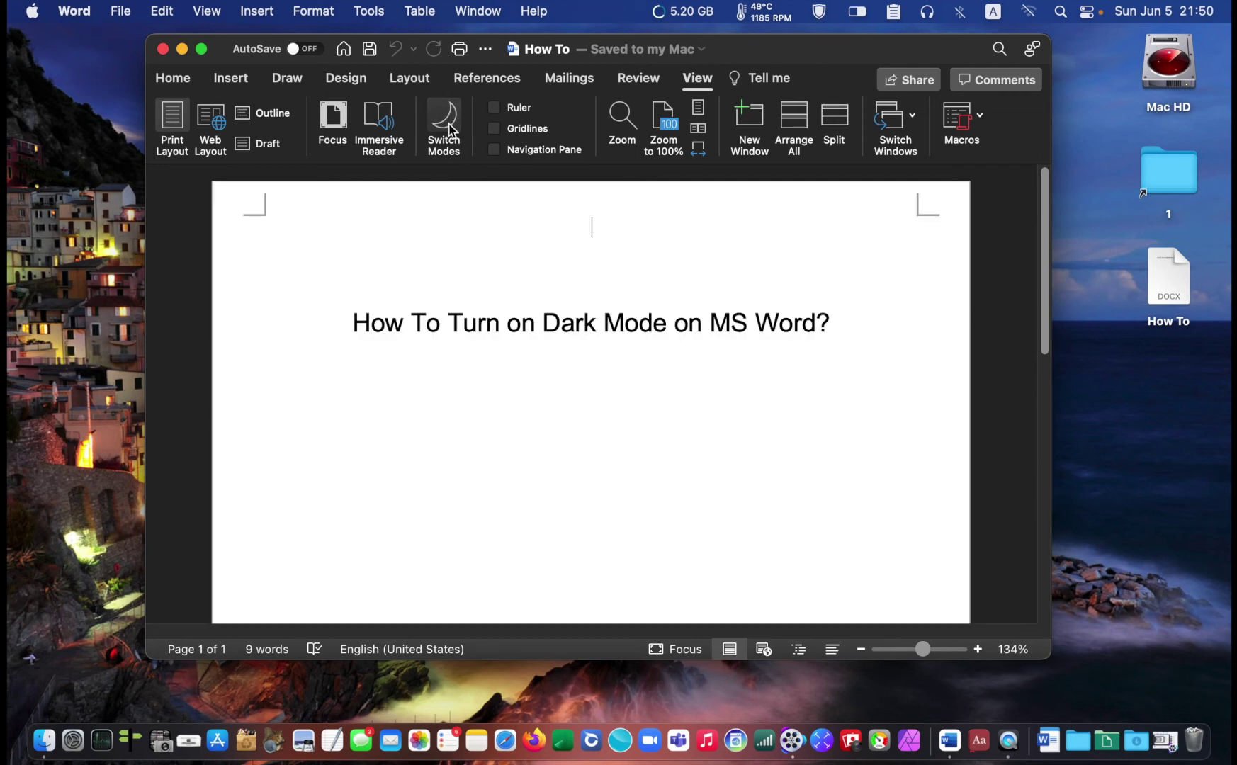
left_click(449, 126)
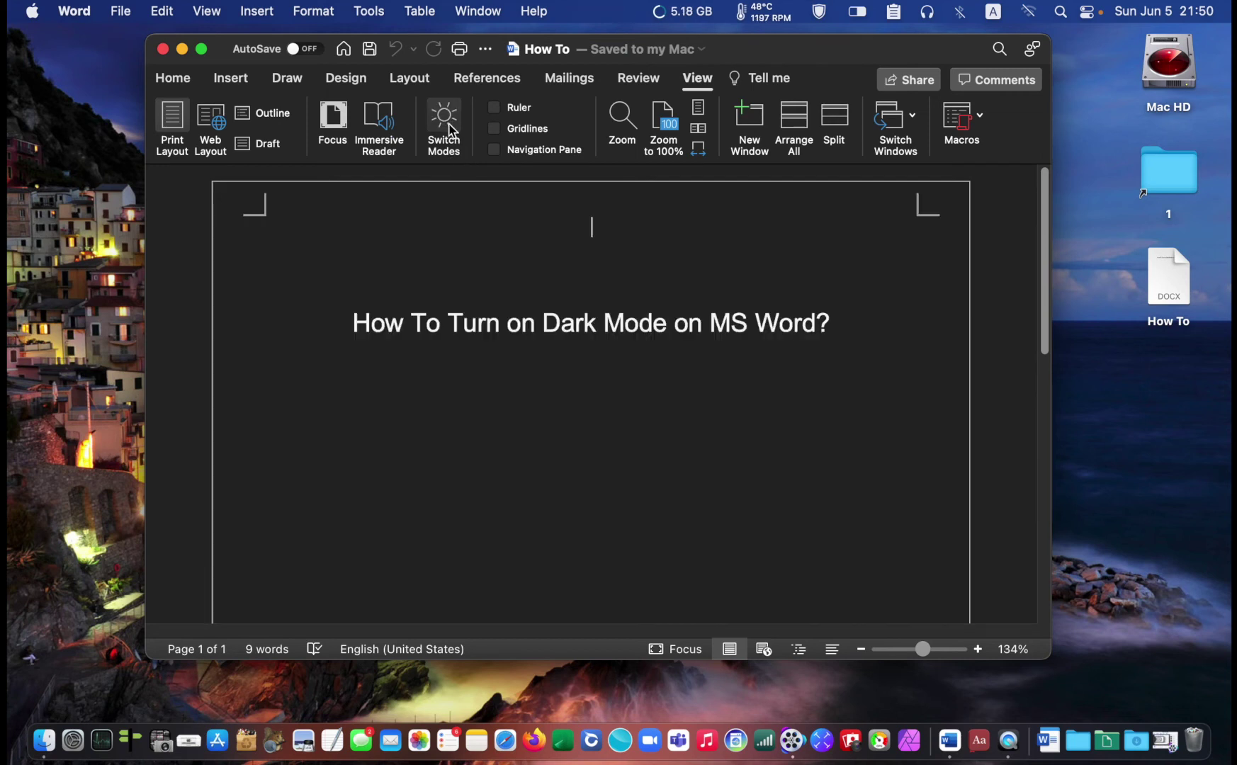
left_click(448, 127)
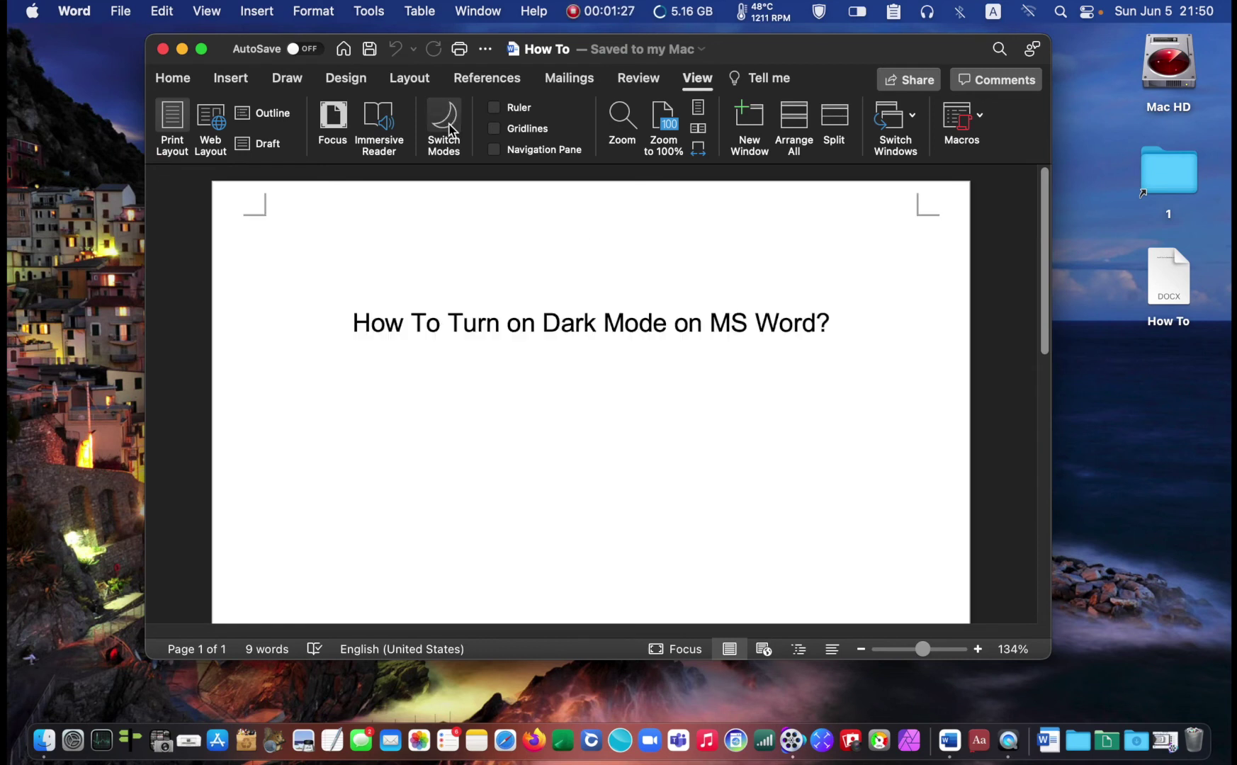
left_click(448, 126)
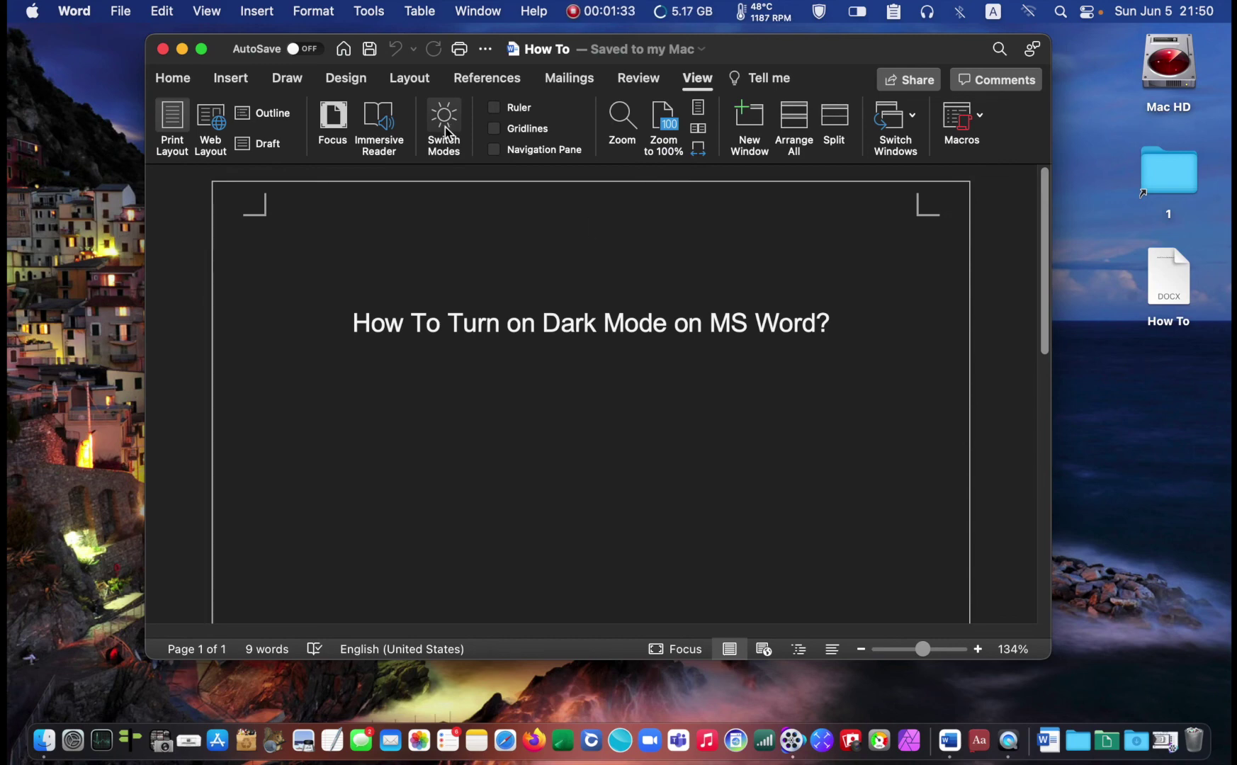
Step: Close the How To document window, leaving the desktop showing
left_click(163, 49)
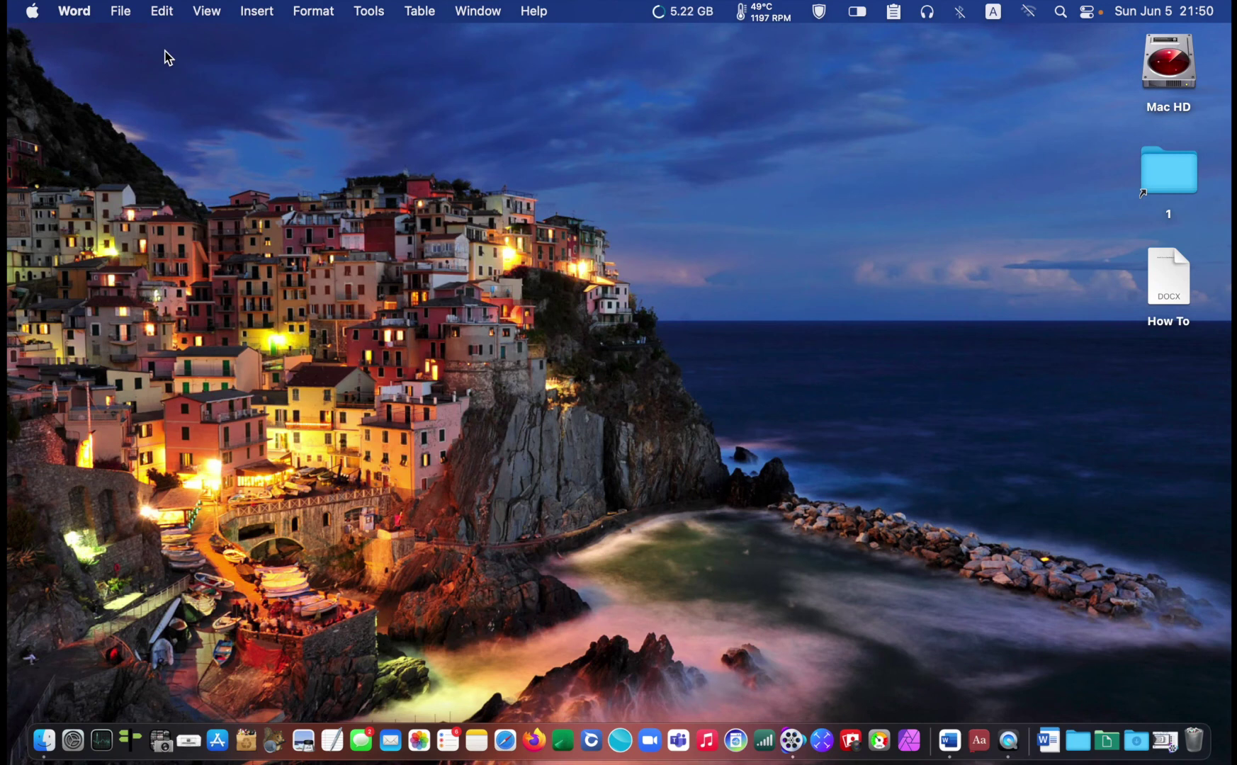